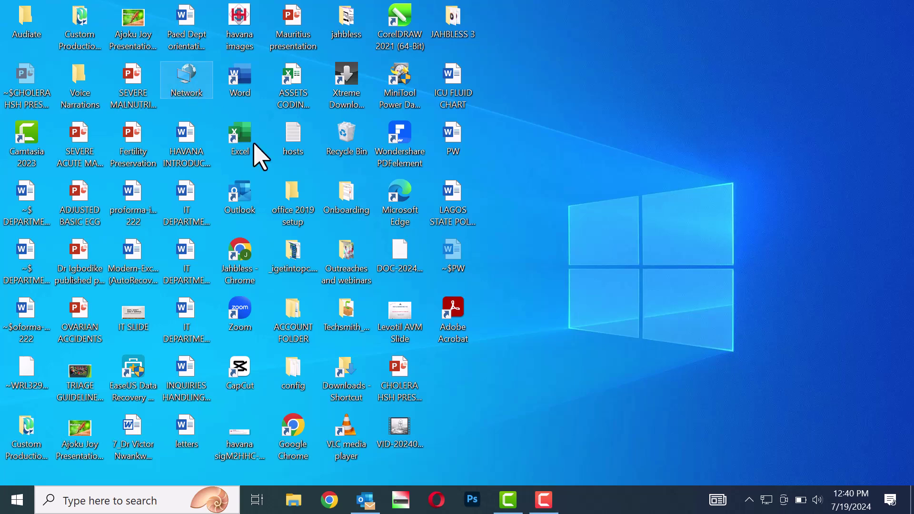
Step: Open Chrome and run a Google search for 'hirencd' instead of the typed address
left_click(329, 500)
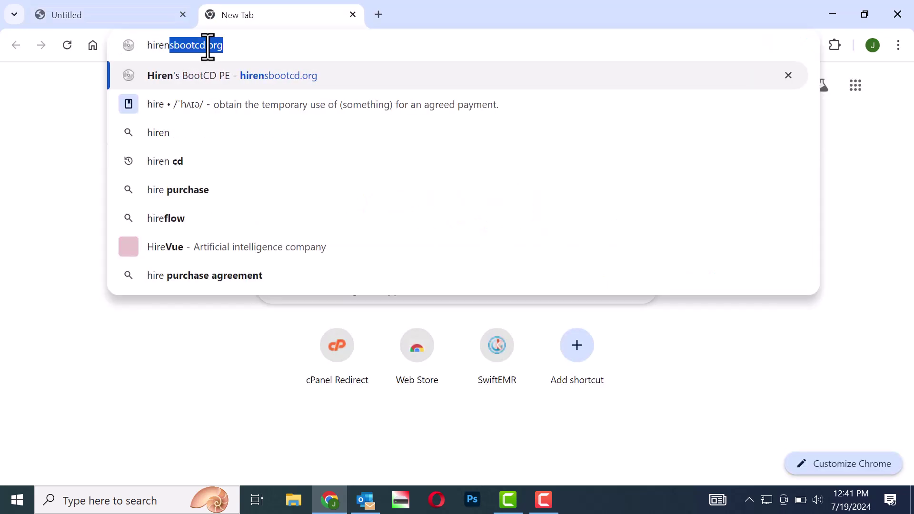
key("Return")
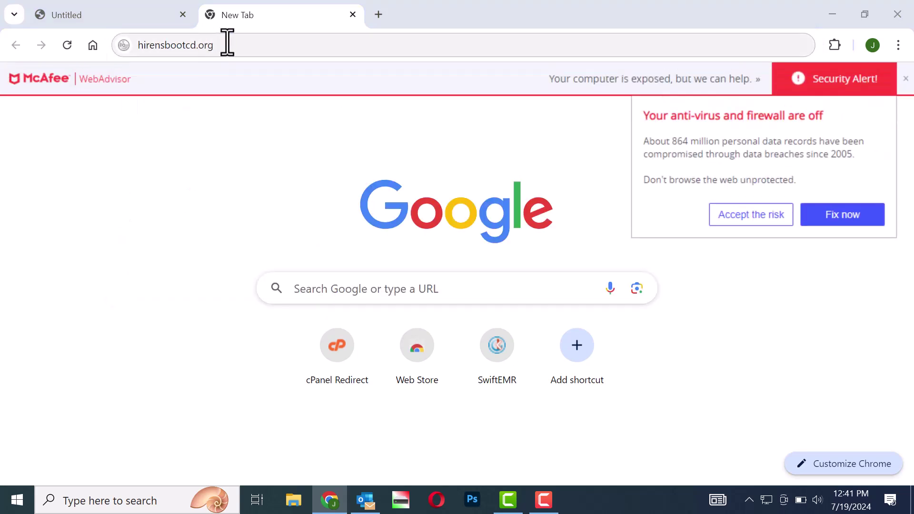
left_click(227, 45)
key("BackSpace")
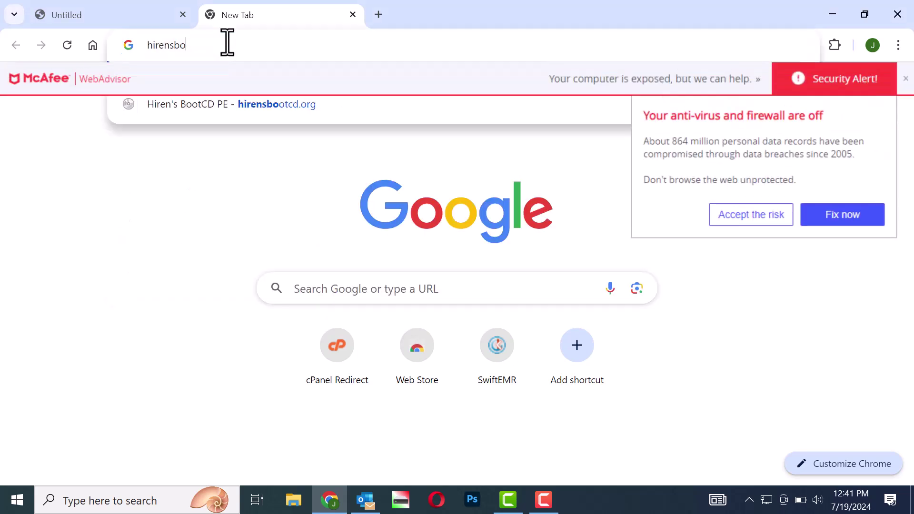
key("BackSpace")
key("BackSpace")
key("BackSpace")
key("BackSpace")
key("BackSpace")
key("BackSpace")
key("BackSpace")
key("BackSpace")
type("hir")
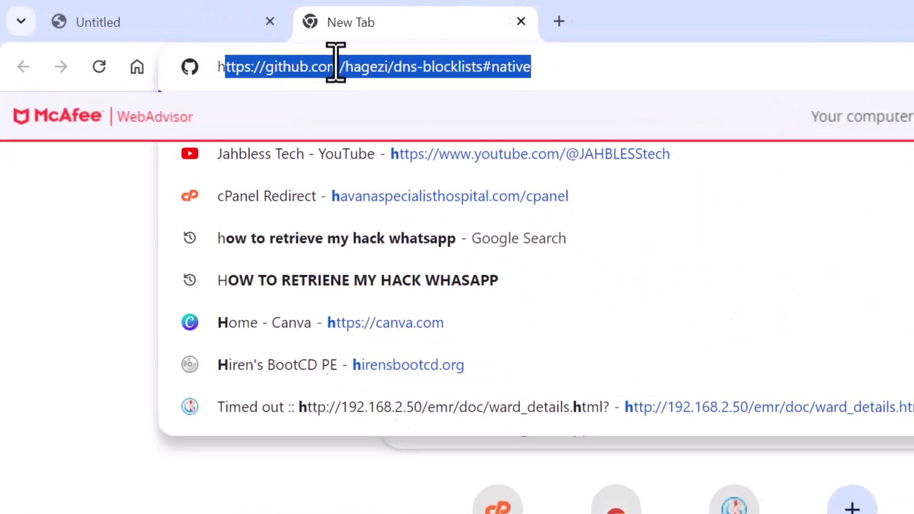
type("encd")
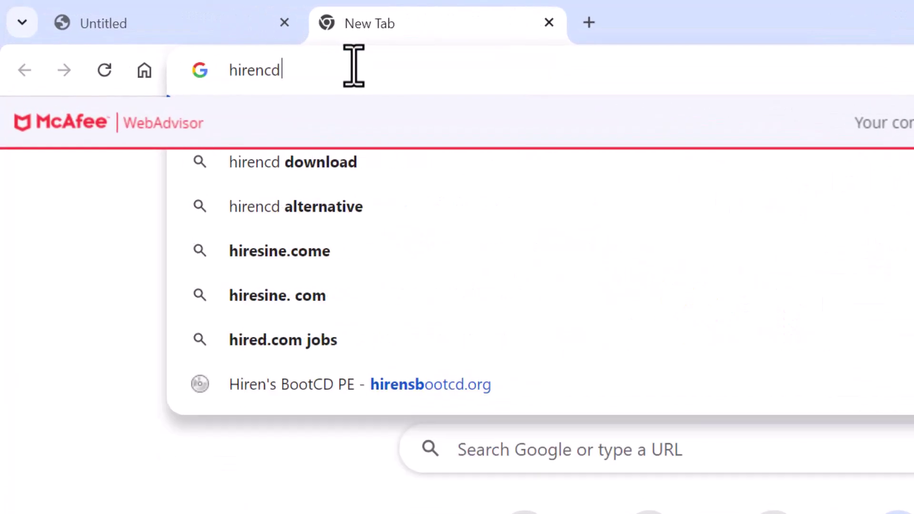
key("Return")
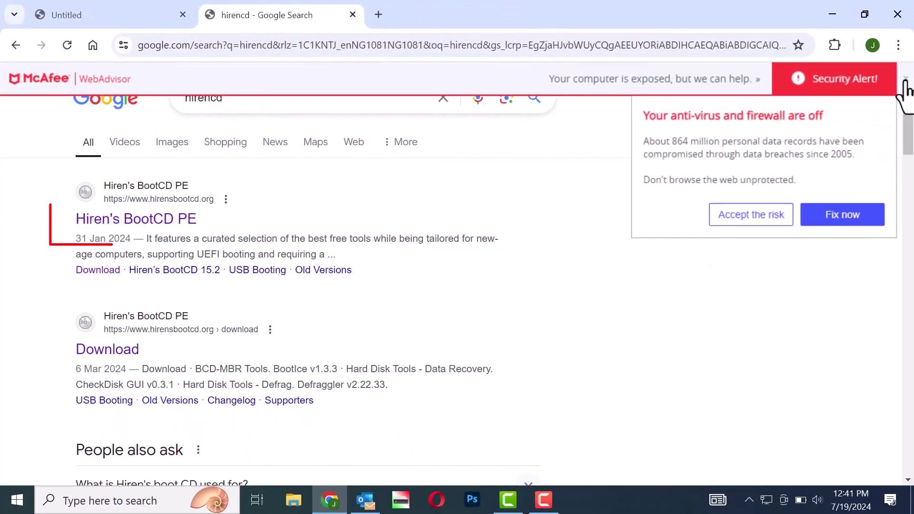
Step: Dismiss the McAfee alert and open the Hiren's BootCD PE result from hirensbootcd.org
left_click(905, 79)
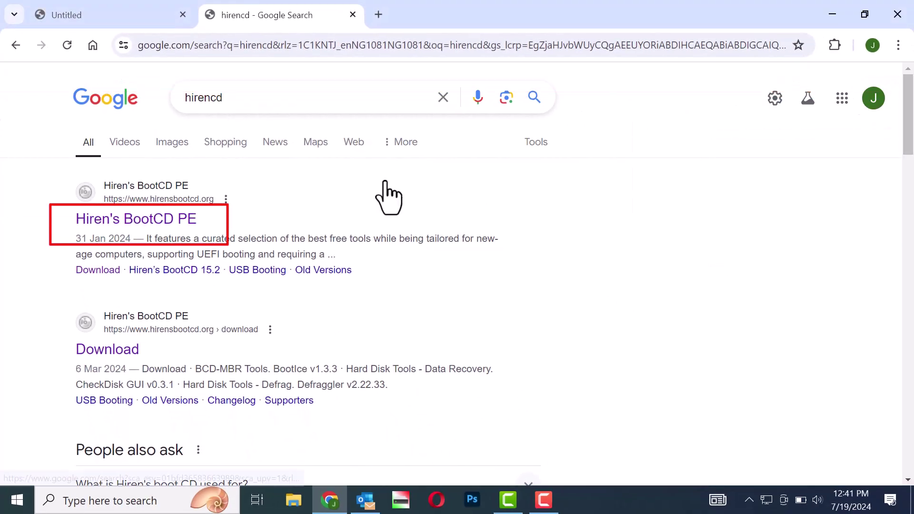
left_click(128, 224)
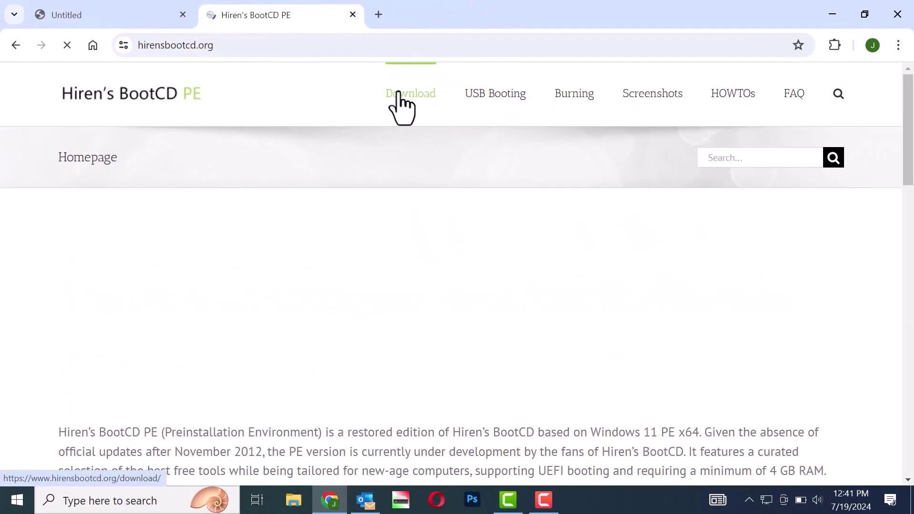
Step: Go to the site's Download page and scroll to the HBCD_PE_x64.iso file table
left_click(399, 93)
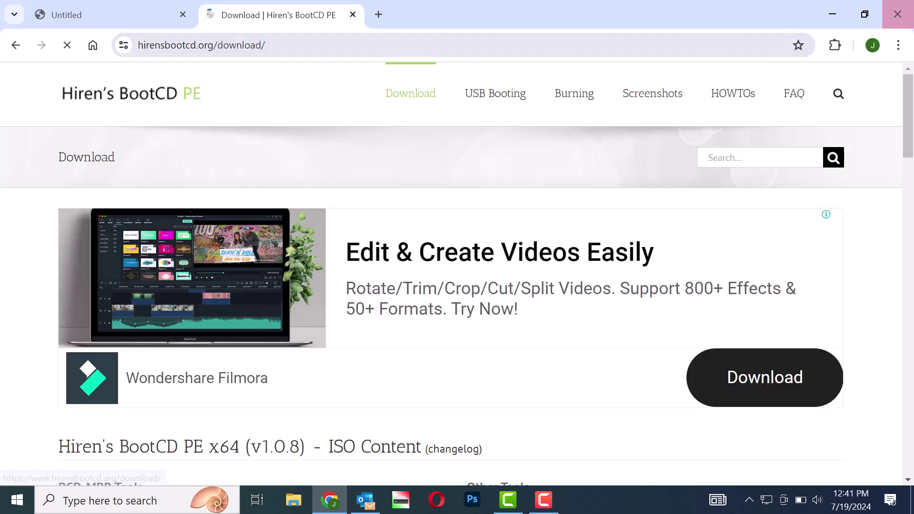
left_click_drag(912, 108, 911, 394)
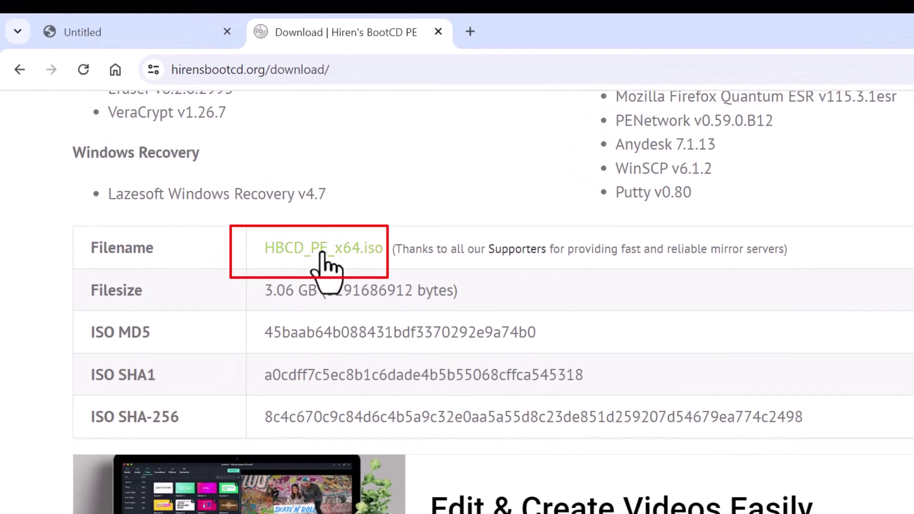
Step: Start downloading HBCD_PE_x64.iso, close the ad, and check its 3.1 GB download progress
left_click(320, 250)
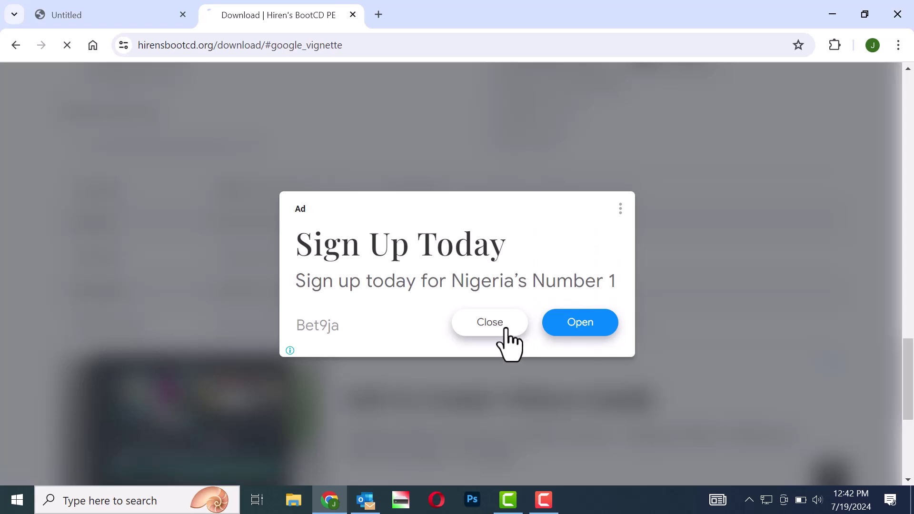
left_click(490, 323)
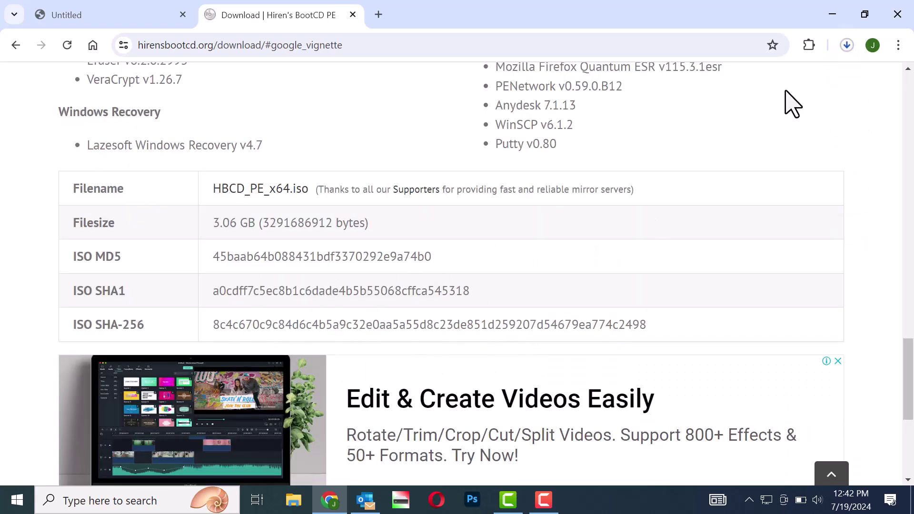
left_click(849, 45)
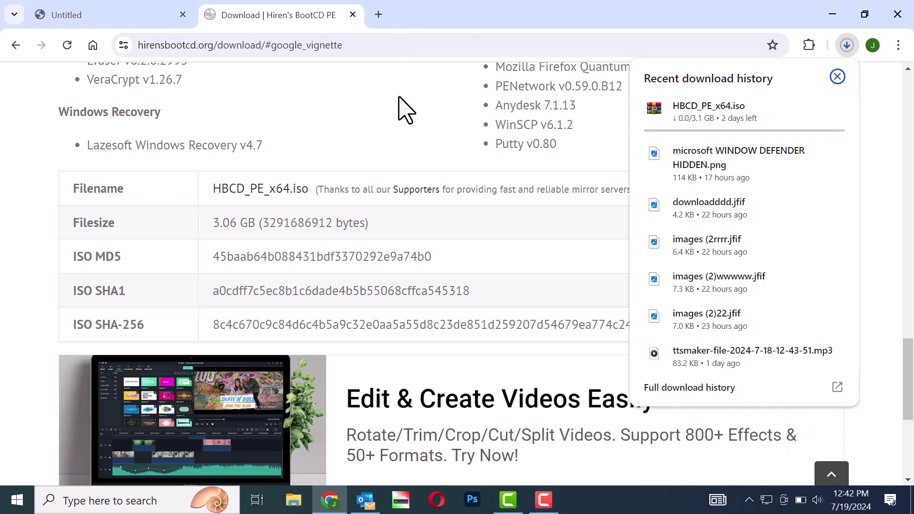
Step: Search Google for 'rufus' in a new tab
left_click(379, 14)
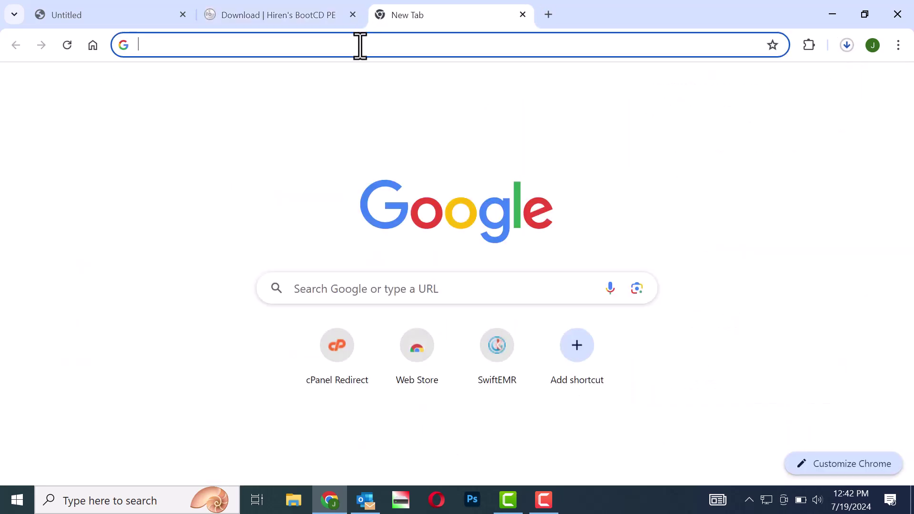
left_click(361, 45)
type("ro")
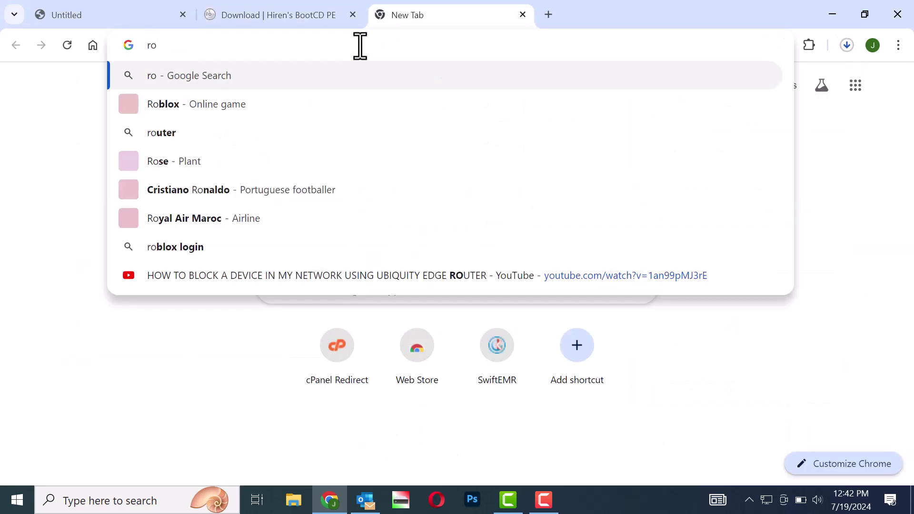
key("BackSpace")
type("ufu")
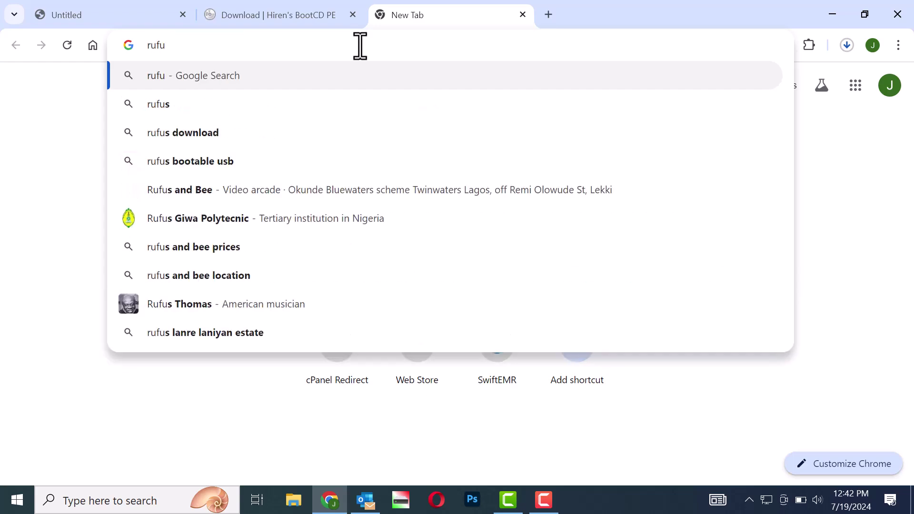
type("s")
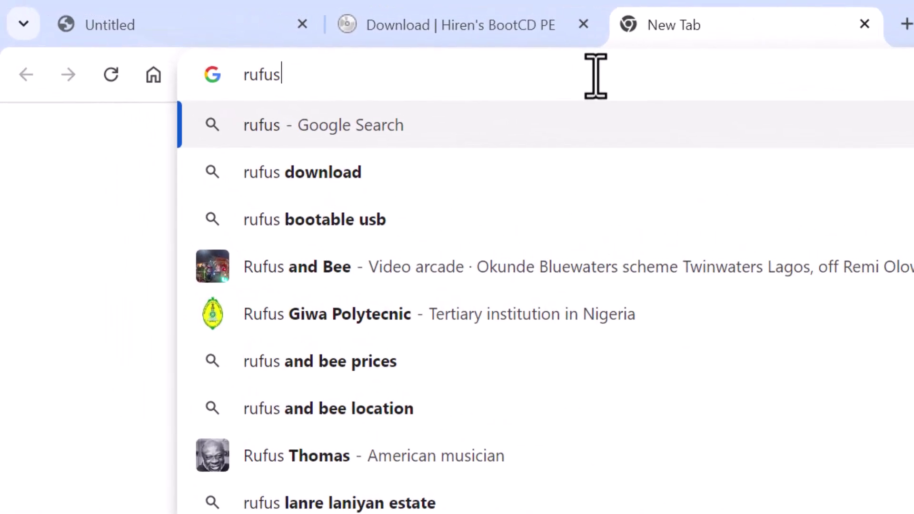
key("Return")
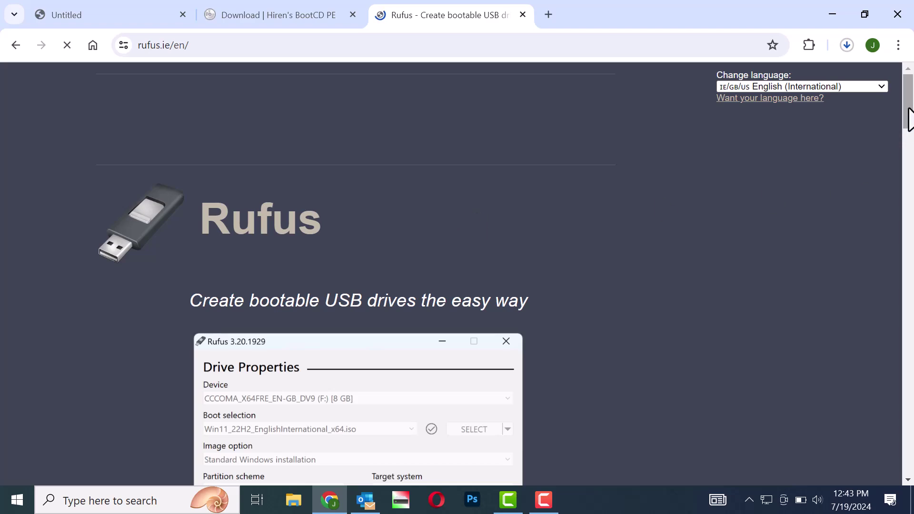
Step: Download rufus-4.5.exe (Windows x64) from the Latest releases table on rufus.ie
left_click_drag(909, 108, 906, 204)
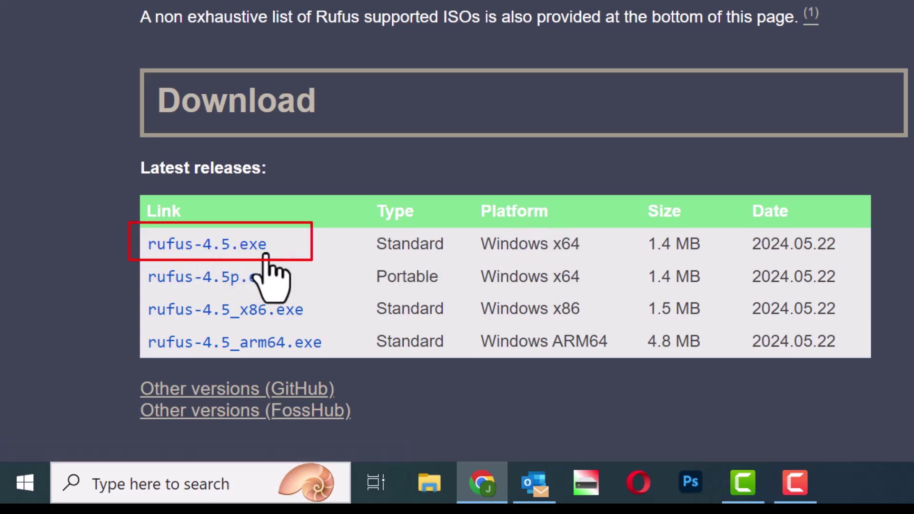
left_click(238, 252)
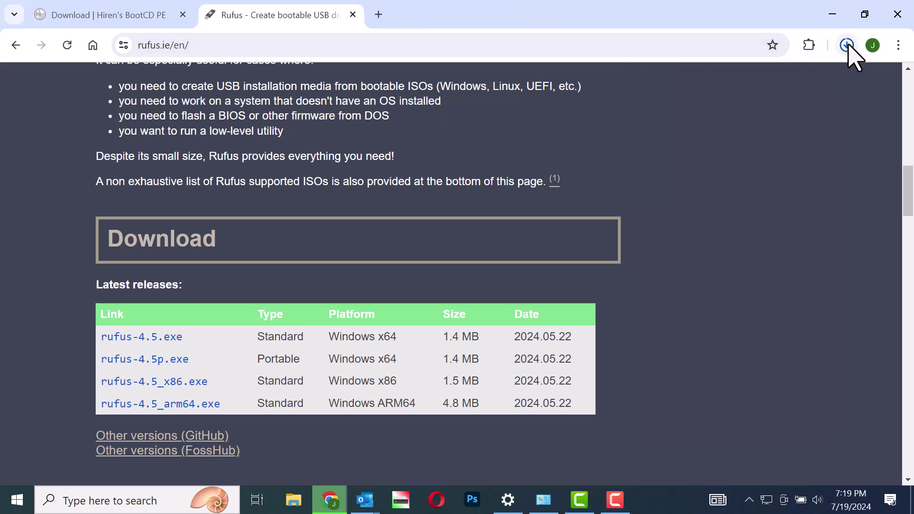
Step: Check the download history to confirm HBCD_PE_x64.iso (3.1 GB) and rufus-4.5.exe are done
left_click(846, 44)
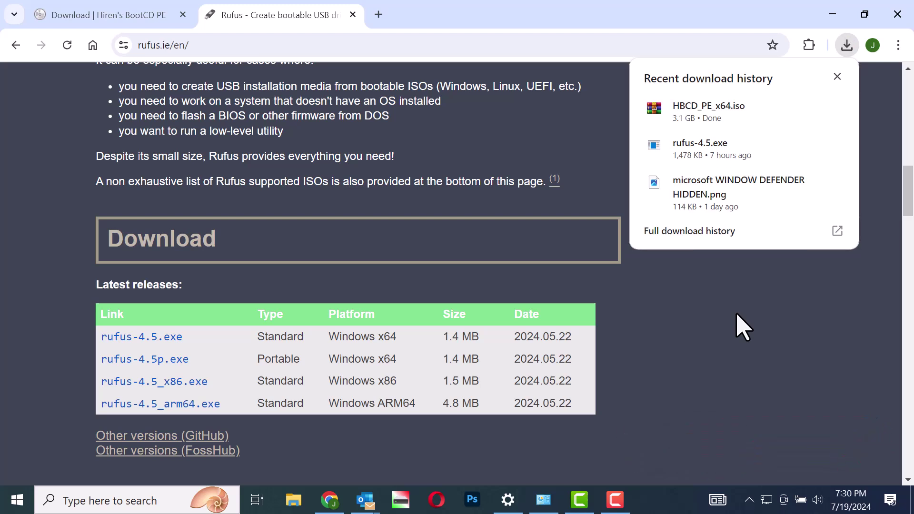
Step: Run rufus-4.5.exe from the downloads panel, dismissing the instance error and declining update checks
left_click(733, 285)
left_click(847, 45)
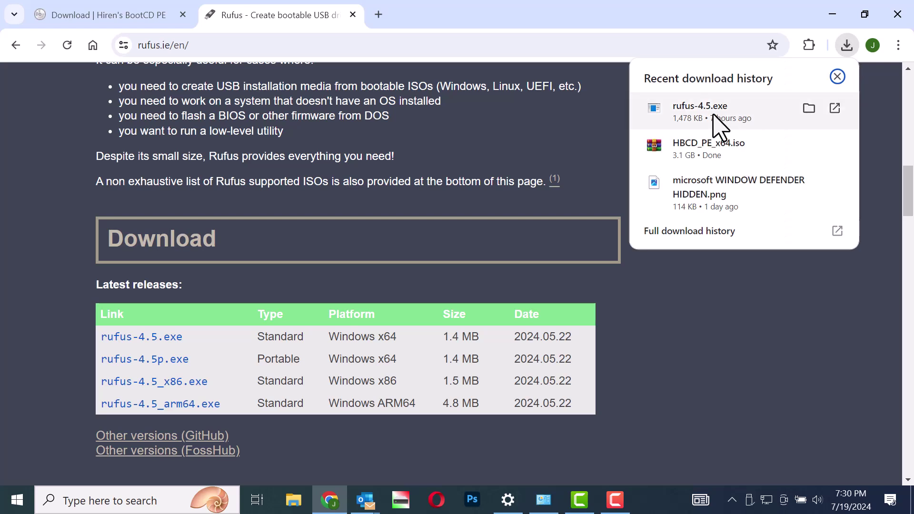
left_click(719, 124)
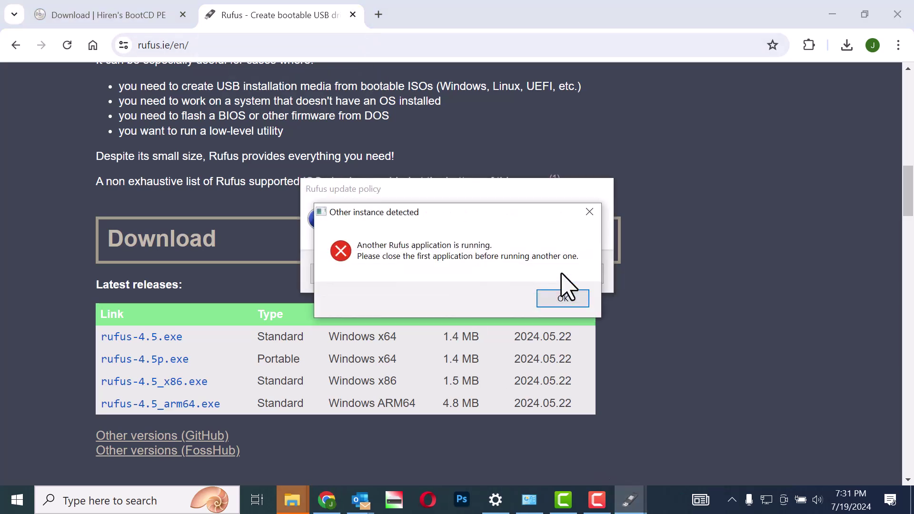
left_click(566, 301)
left_click(567, 279)
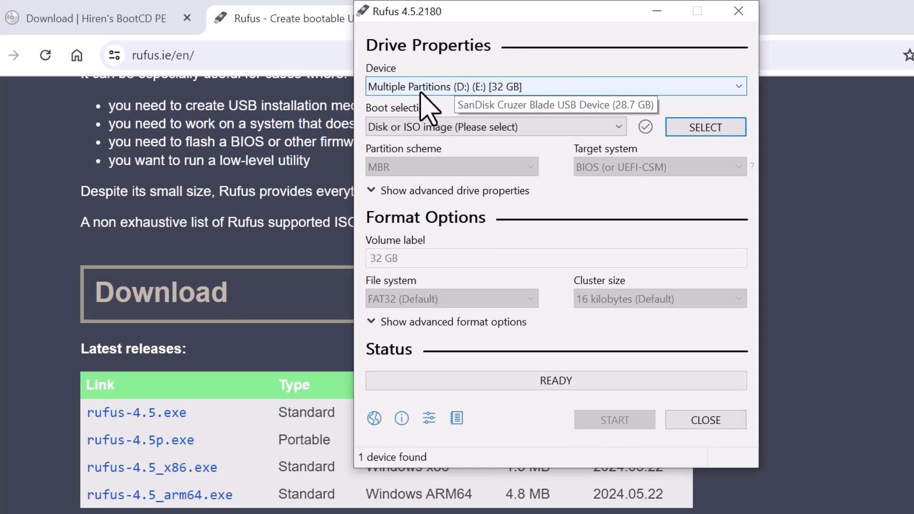
Step: Keep the 32 GB drive and Disk or ISO image boot type, and load HBCD_PE_x64.iso from Downloads
left_click(690, 91)
left_click(526, 101)
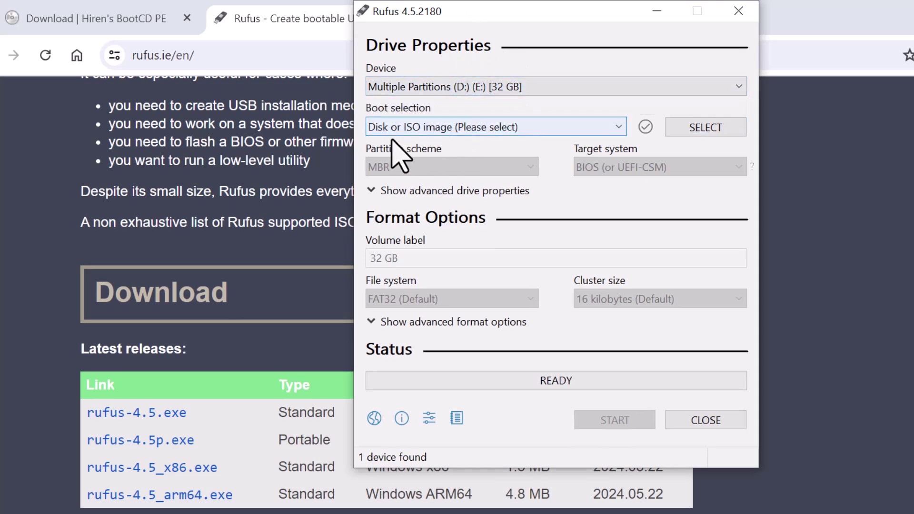
left_click(619, 128)
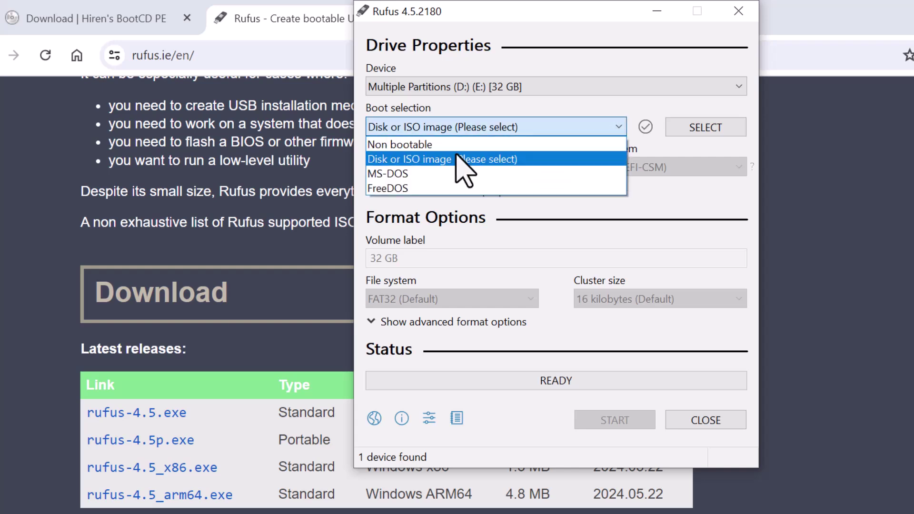
left_click(441, 157)
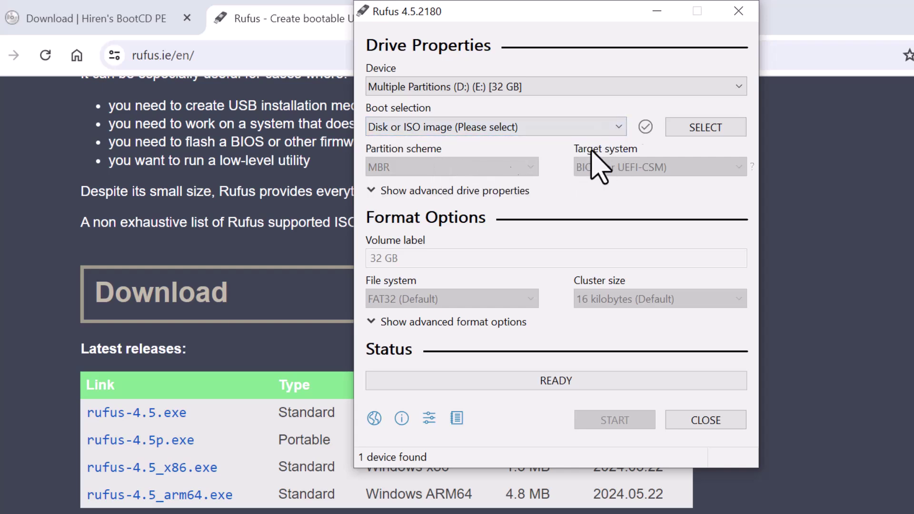
left_click(695, 128)
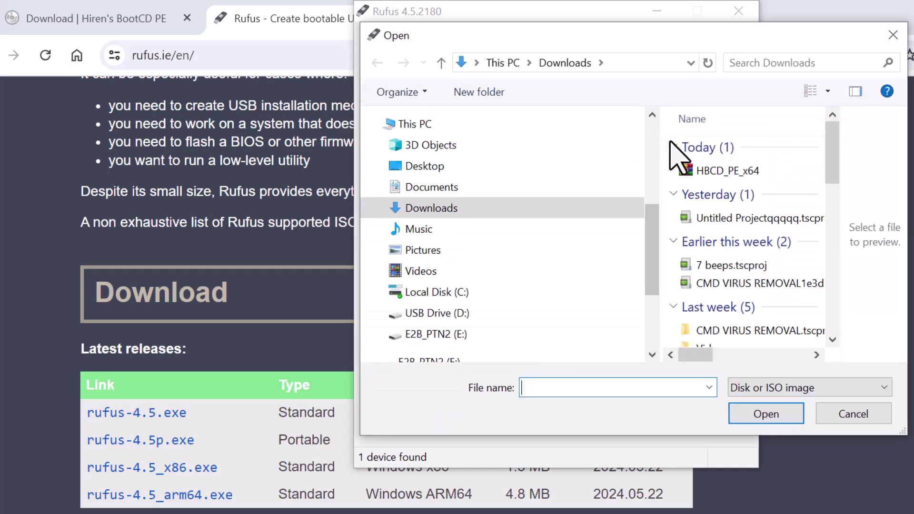
left_click(817, 354)
double_click(716, 170)
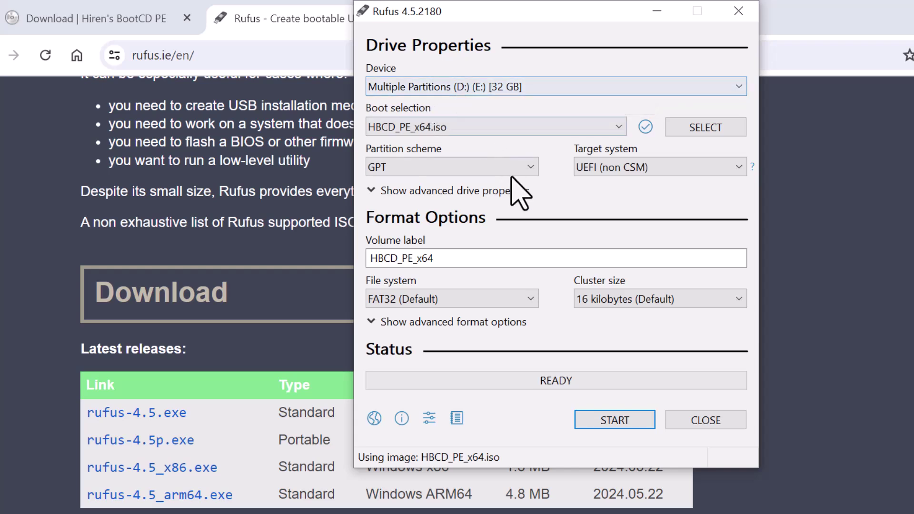
Step: Set the volume label to JAHBLESSTECH, start writing, and confirm erasing the 32 GB drive
left_click(431, 259)
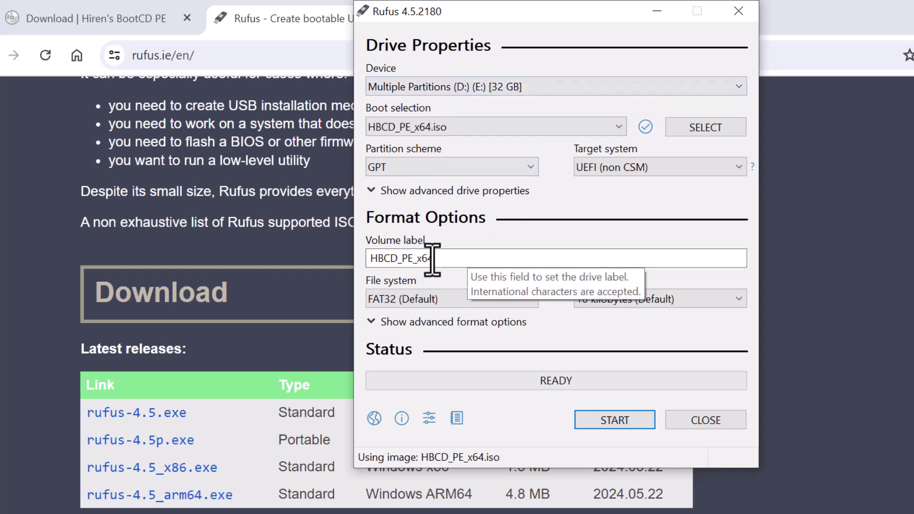
key("BackSpace")
key("BackSpace")
key("BackSpace")
key("BackSpace")
key("BackSpace")
key("BackSpace")
key("BackSpace")
key("BackSpace")
key("BackSpace")
key("BackSpace")
key("BackSpace")
type("JA")
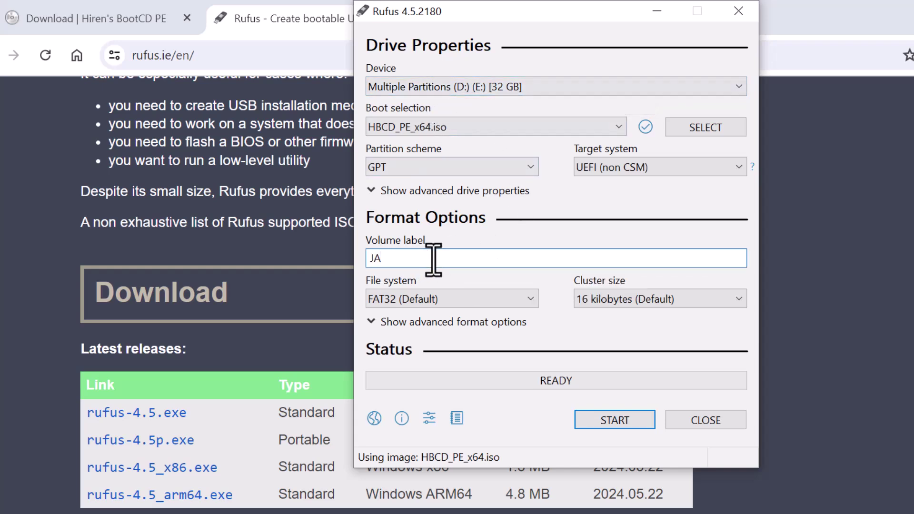
type("HBLESSTECH")
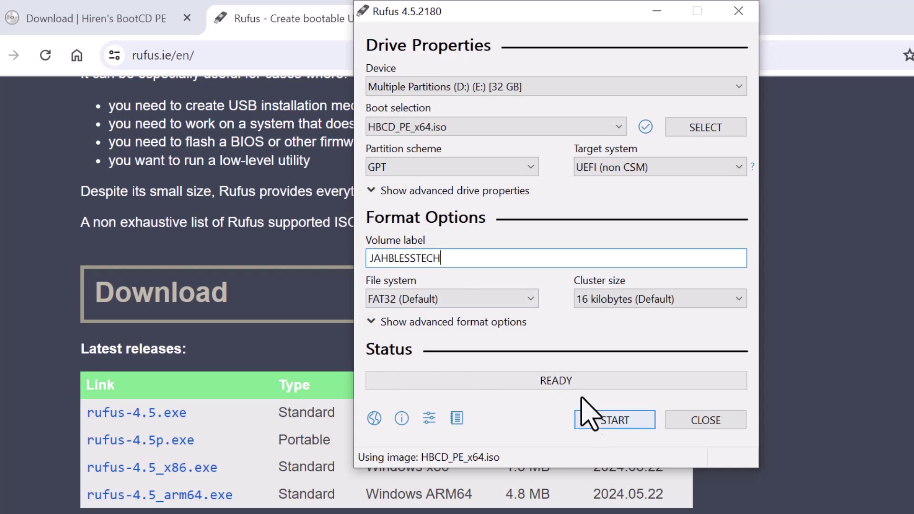
left_click(601, 421)
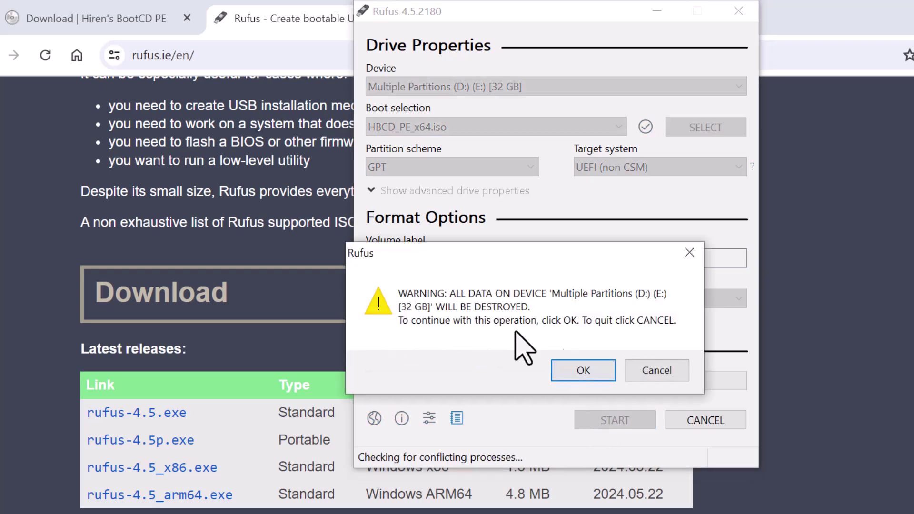
left_click(562, 367)
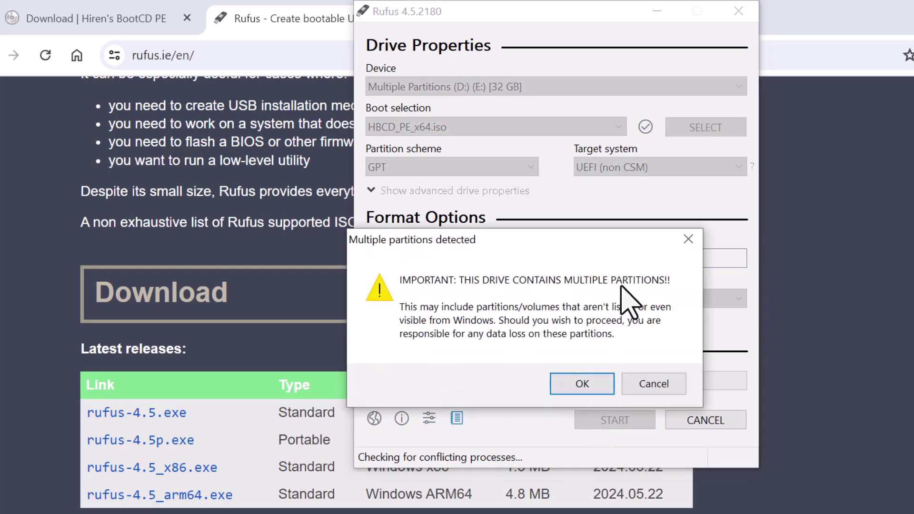
Step: Dismiss the multiple-partitions warning so Rufus writes HBCD_PE_x64.iso to the JAHBLESSTECH drive
left_click(581, 386)
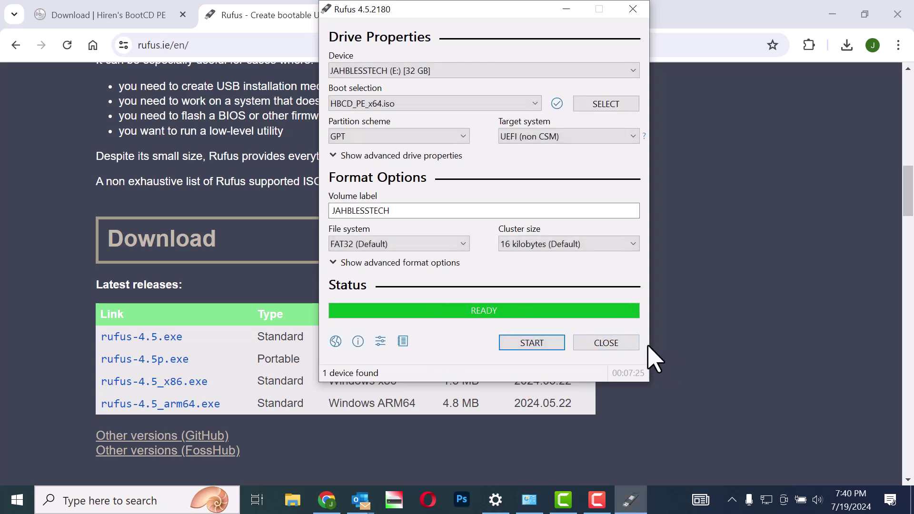
Step: Close Rufus, returning to the rufus.ie download page in Chrome
left_click(604, 343)
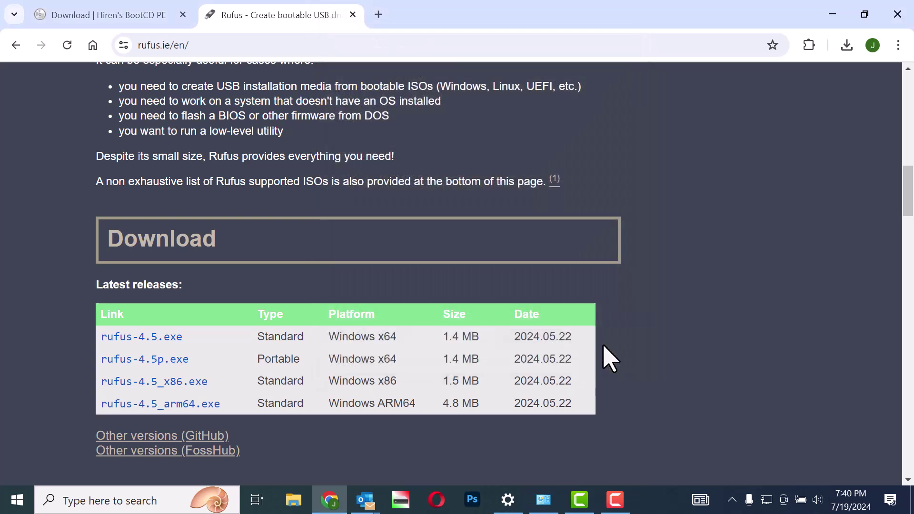